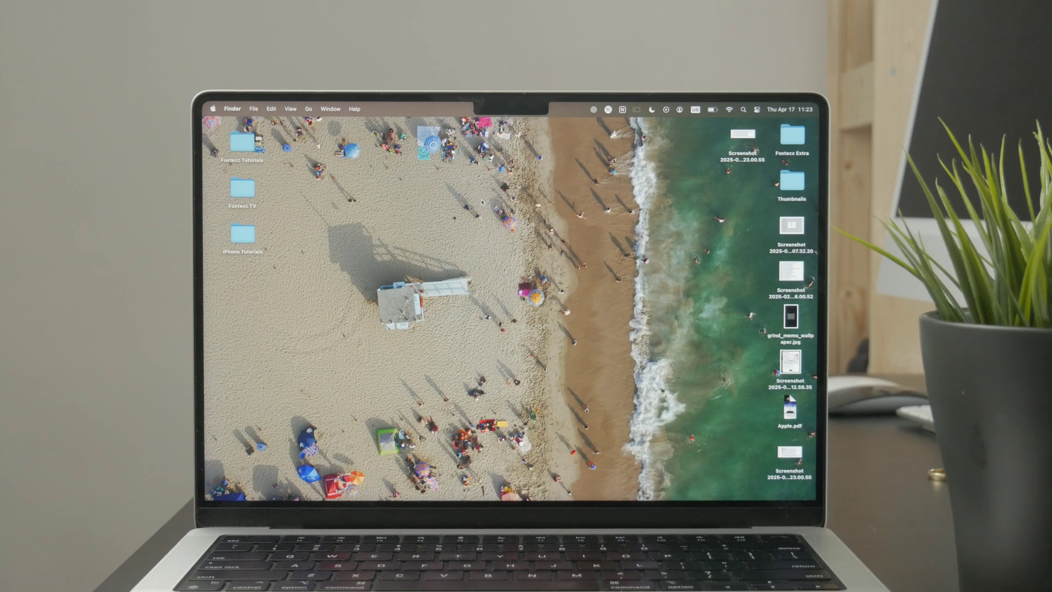
- Lower the screen brightness a few steps, then nudge it back up to its original level
{"action": "key", "text": "XF86MonBrightnessDown"}
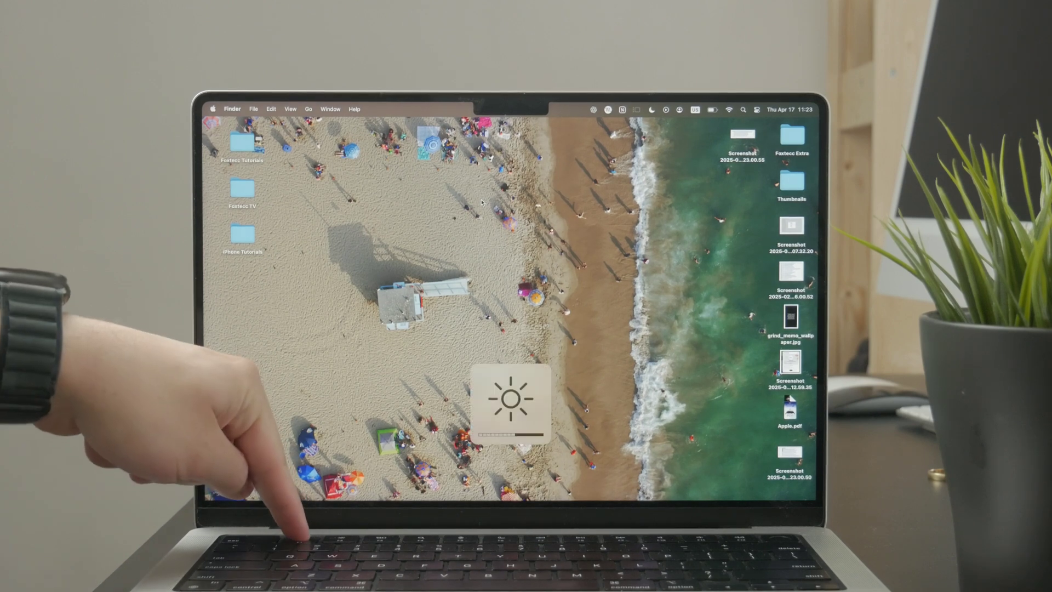
{"action": "key", "text": "XF86MonBrightnessDown"}
{"action": "key", "text": "XF86MonBrightnessUp"}
{"action": "key", "text": "XF86MonBrightnessUp"}
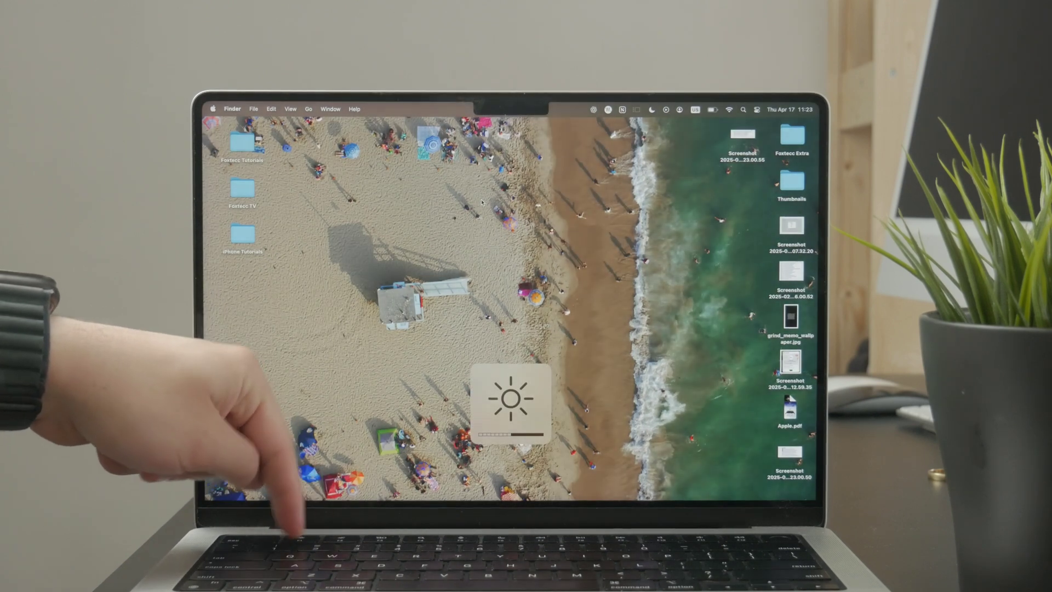
{"action": "key", "text": "XF86MonBrightnessDown"}
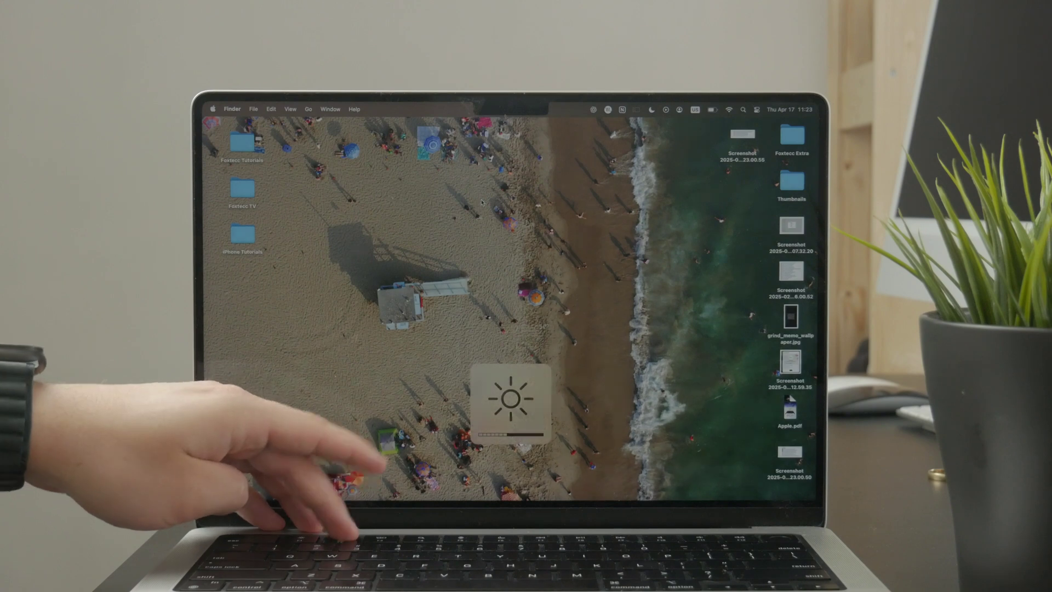
{"action": "key", "text": "XF86MonBrightnessUp"}
{"action": "key", "text": "XF86MonBrightnessUp"}
{"action": "key", "text": "XF86MonBrightnessUp"}
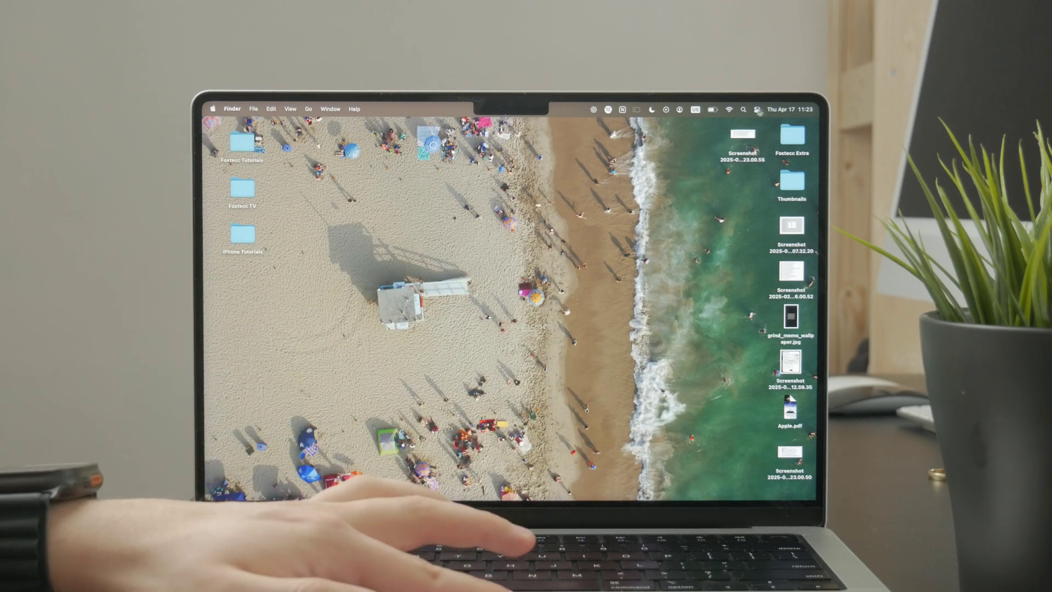
- Glance at Control Center, then open the Battery settings and leave Low Power Mode at Never
{"action": "left_click", "coordinate": [757, 111]}
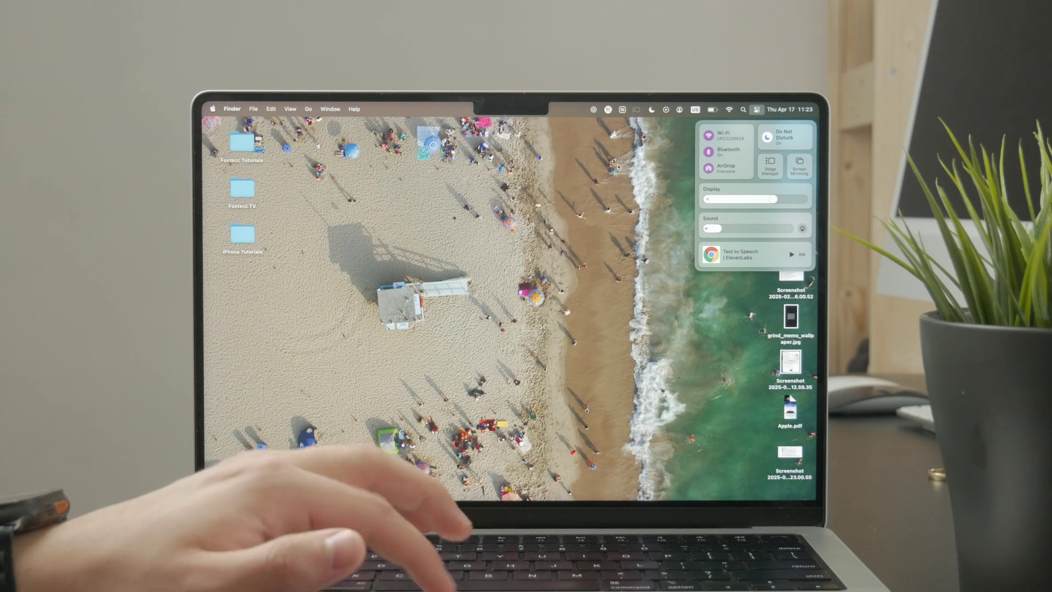
{"action": "left_click", "coordinate": [757, 111]}
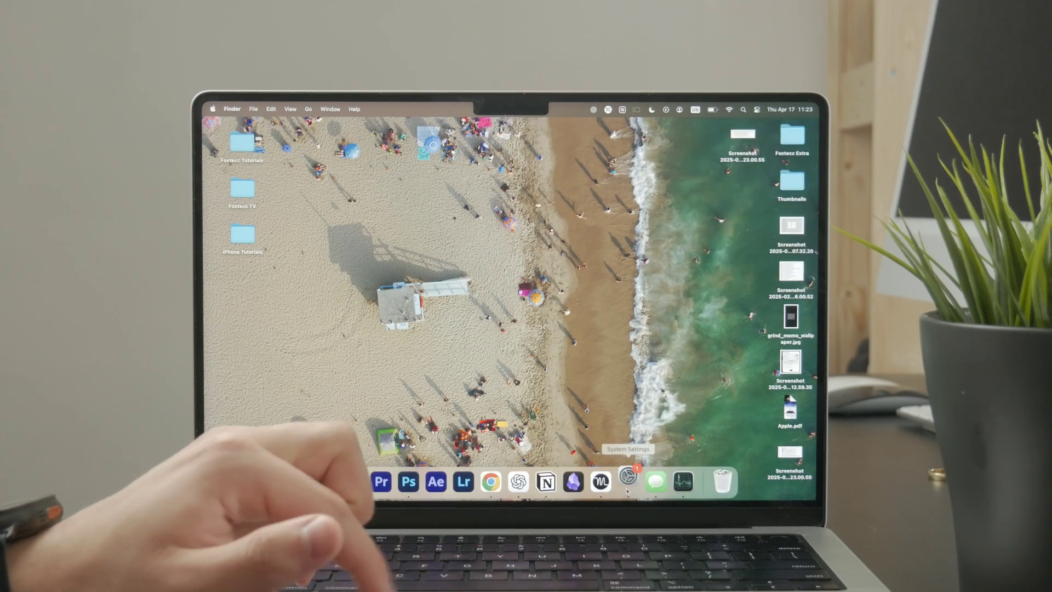
{"action": "left_click", "coordinate": [628, 475]}
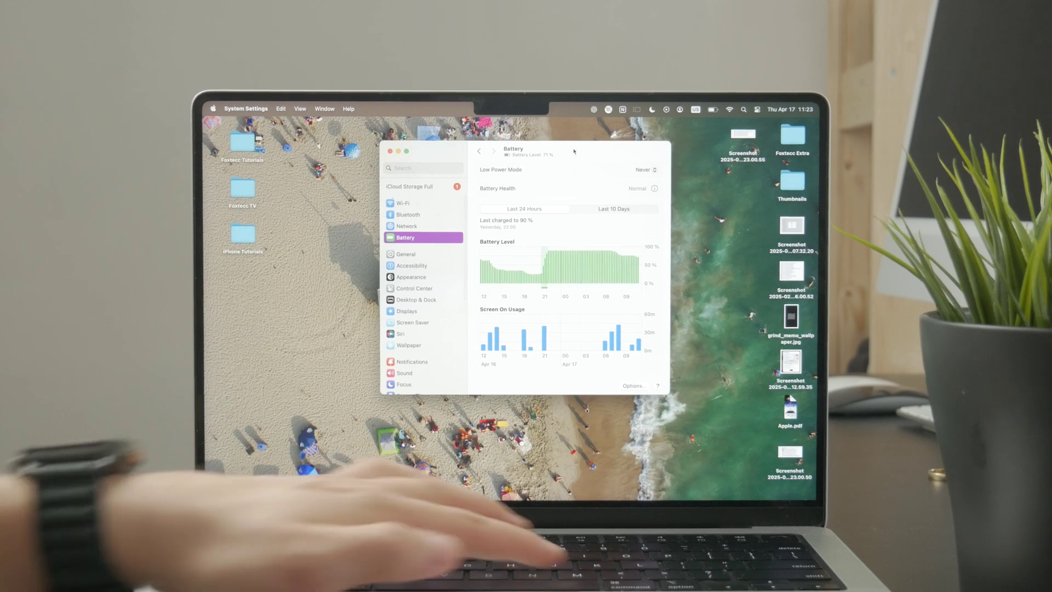
{"action": "scroll", "coordinate": [573, 148], "scroll_direction": "up", "scroll_amount": 5}
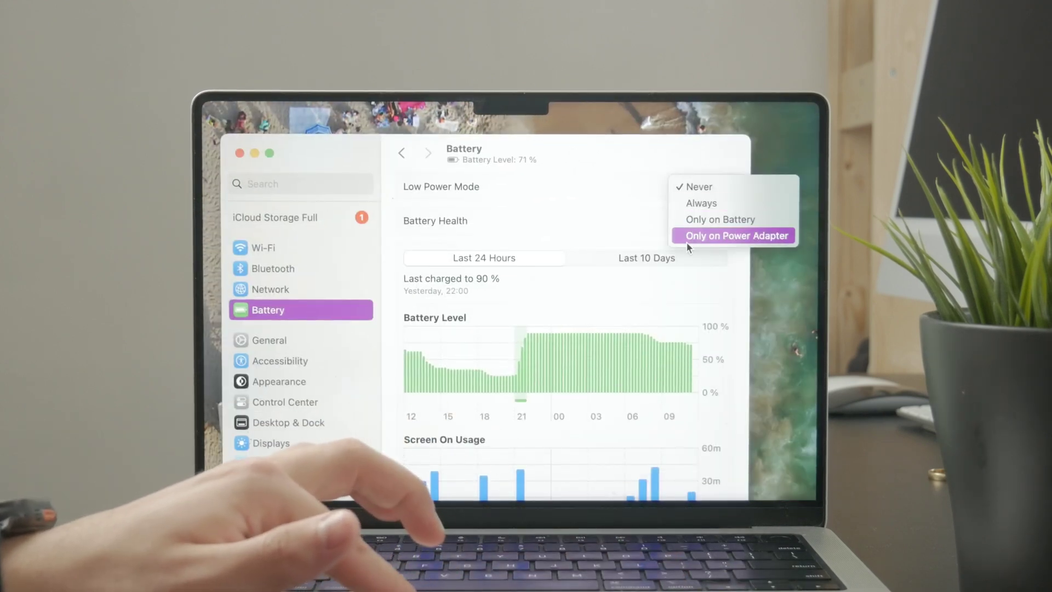
{"action": "left_click", "coordinate": [634, 186]}
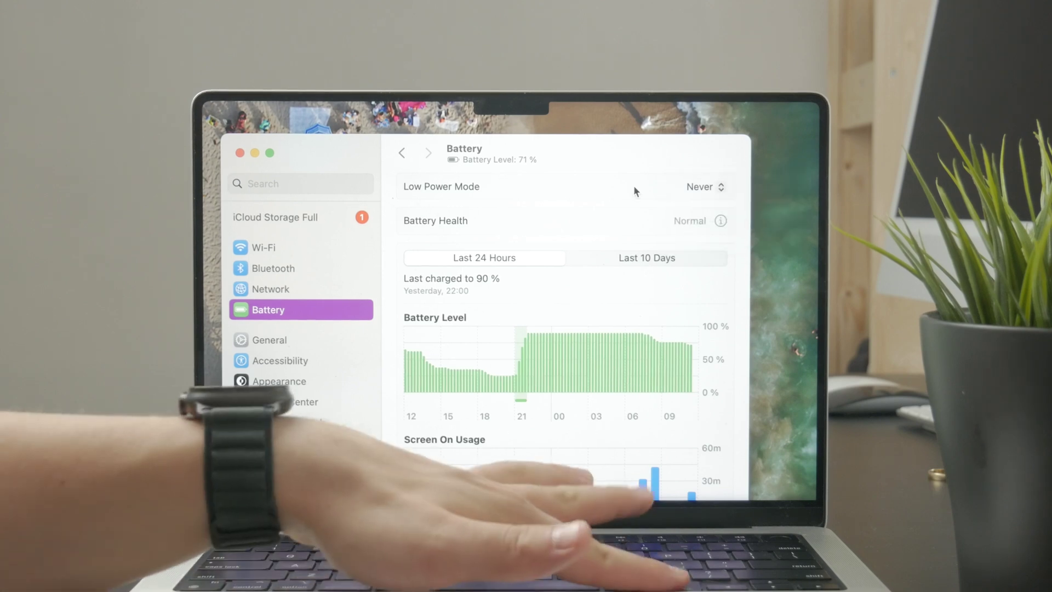
{"action": "scroll", "coordinate": [633, 186], "scroll_direction": "down", "scroll_amount": 5}
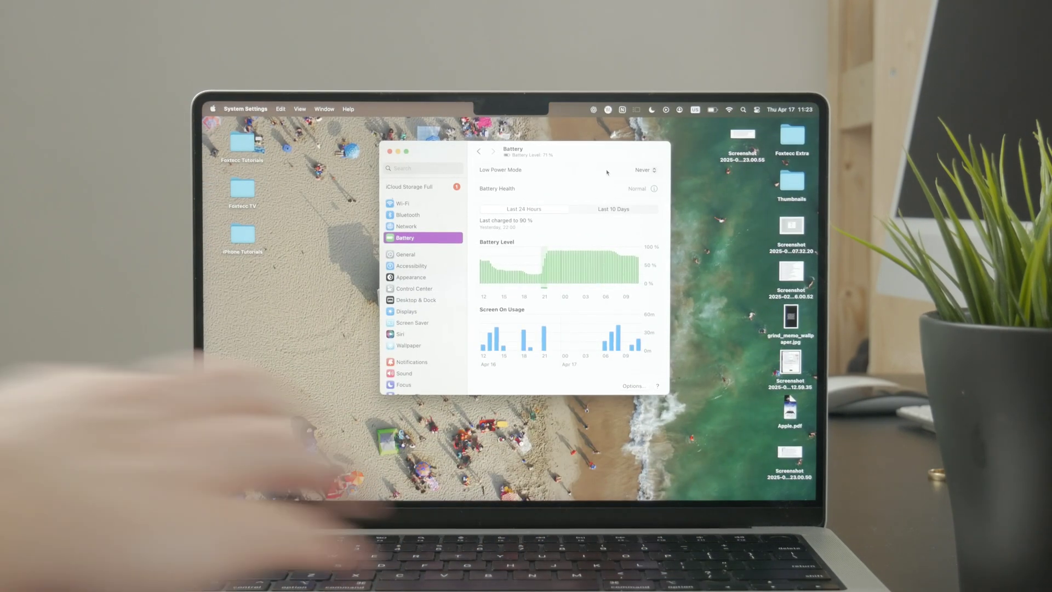
- Launch Activity Monitor from Launchpad, review app energy impact, and close its window
{"action": "key", "text": "F4"}
{"action": "scroll", "coordinate": [607, 174], "scroll_direction": "right", "scroll_amount": 2}
{"action": "scroll", "coordinate": [616, 198], "scroll_direction": "left", "scroll_amount": 2}
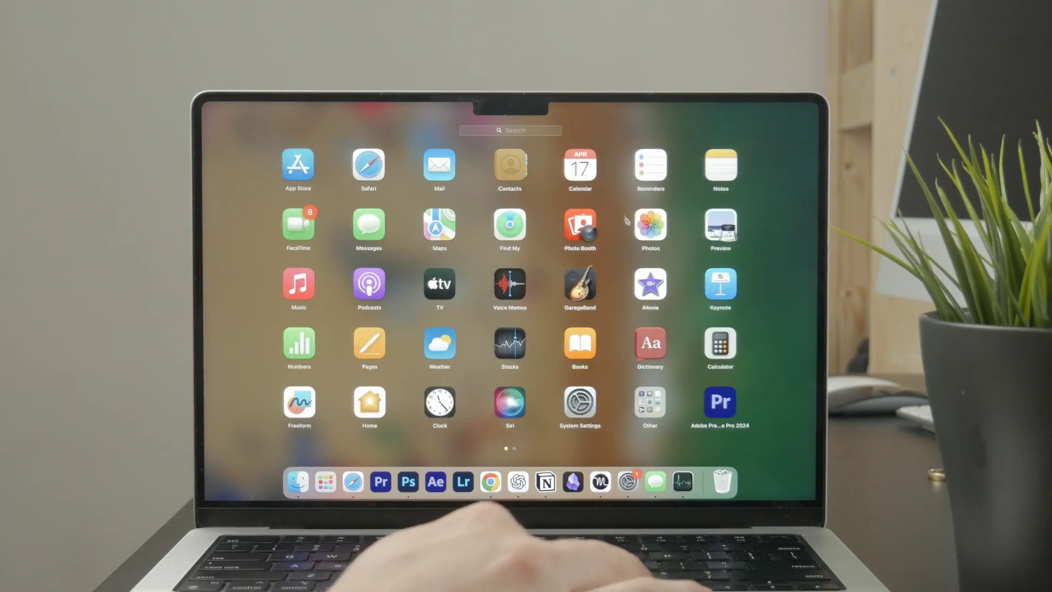
{"action": "type", "text": "activ"}
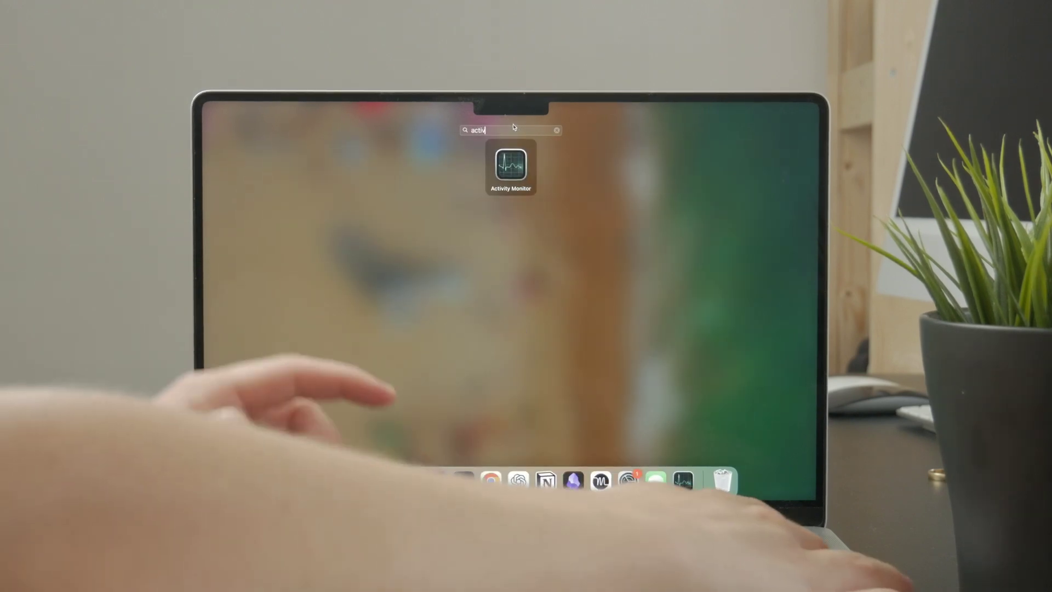
{"action": "key", "text": "Return"}
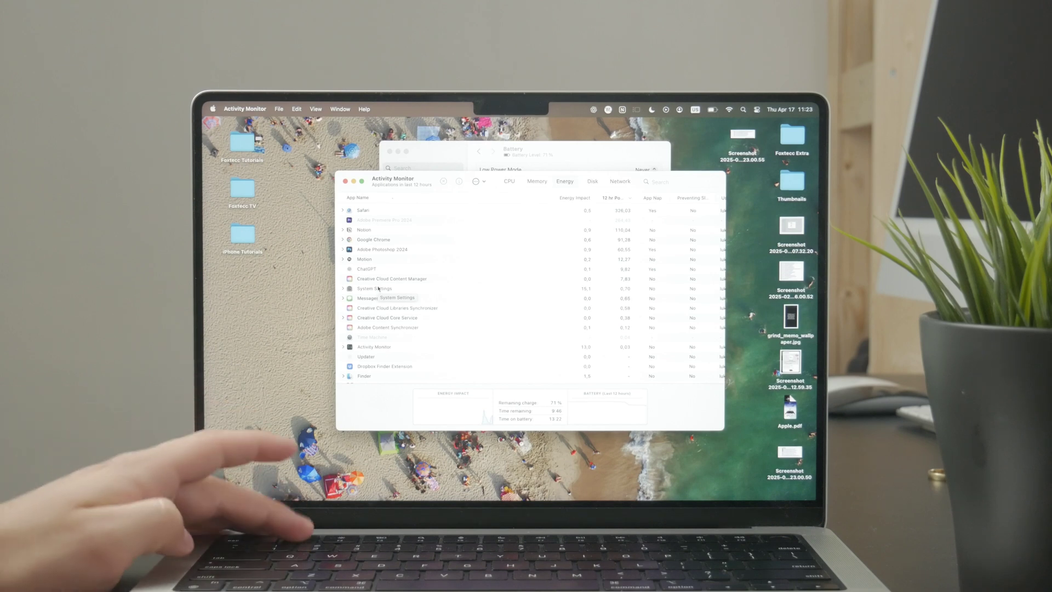
{"action": "key", "text": "XF86MonBrightnessDown"}
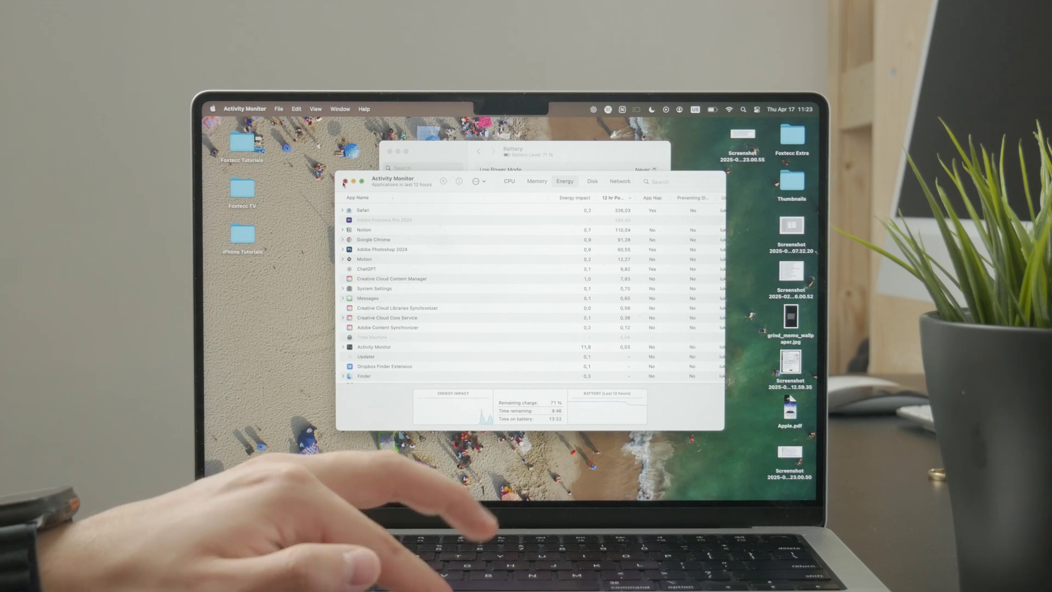
{"action": "key", "text": "cmd+w"}
- Switch back to System Settings through the Apple menu
{"action": "left_click", "coordinate": [231, 109]}
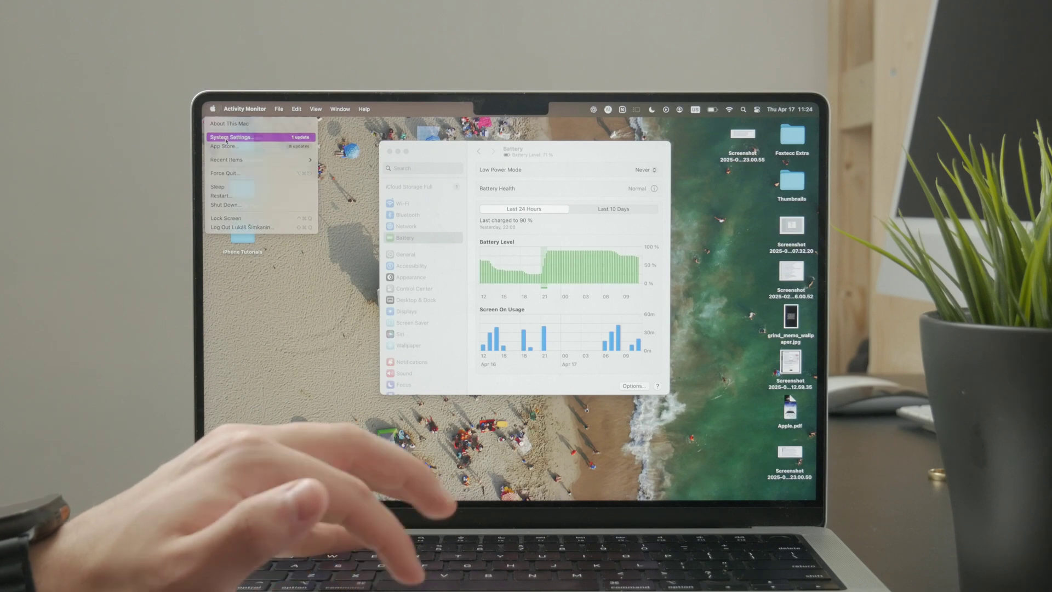
{"action": "left_click", "coordinate": [226, 137]}
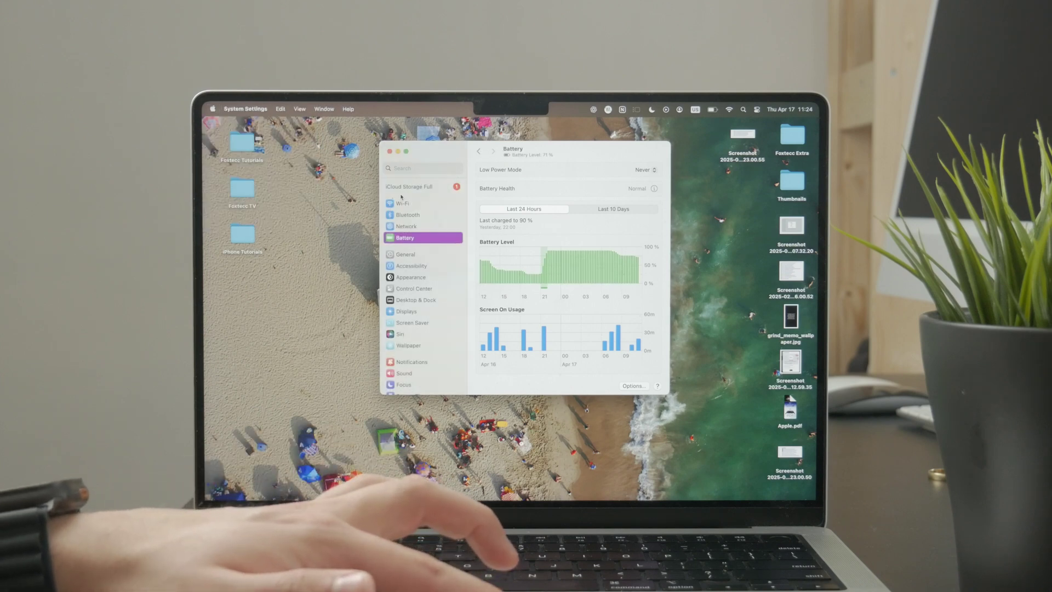
{"action": "scroll", "coordinate": [401, 197], "scroll_direction": "down", "scroll_amount": 2}
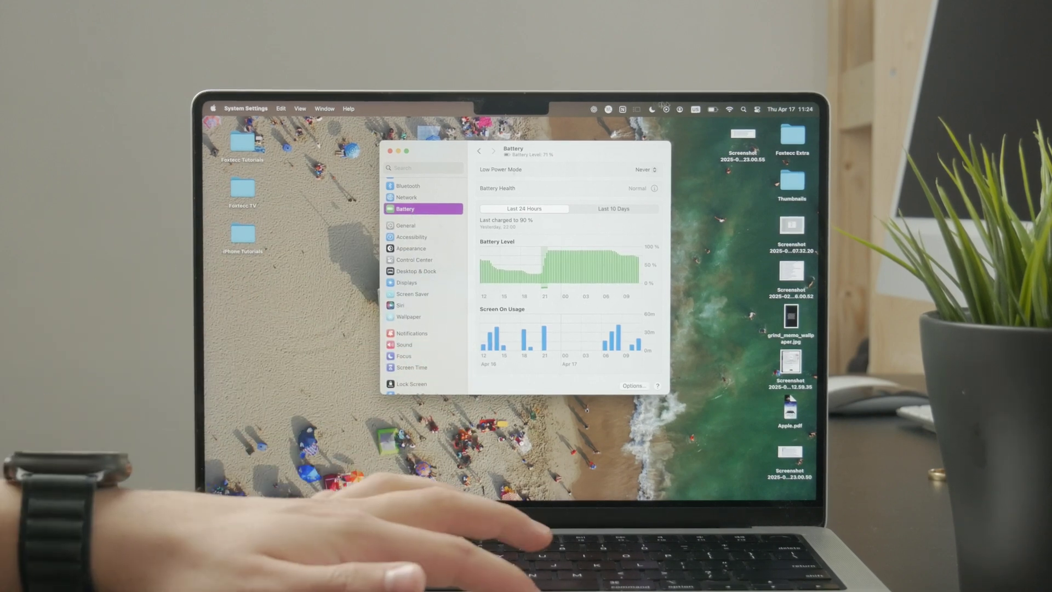
- Check the battery menu (71%, no significant energy users), then minimize System Settings
{"action": "left_click", "coordinate": [712, 109]}
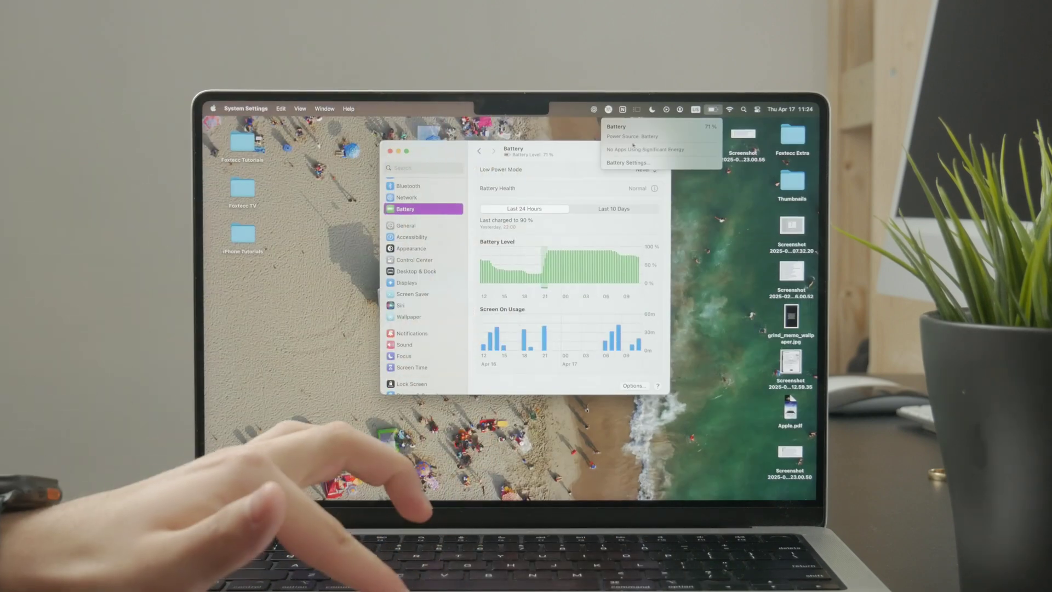
{"action": "key", "text": "Escape"}
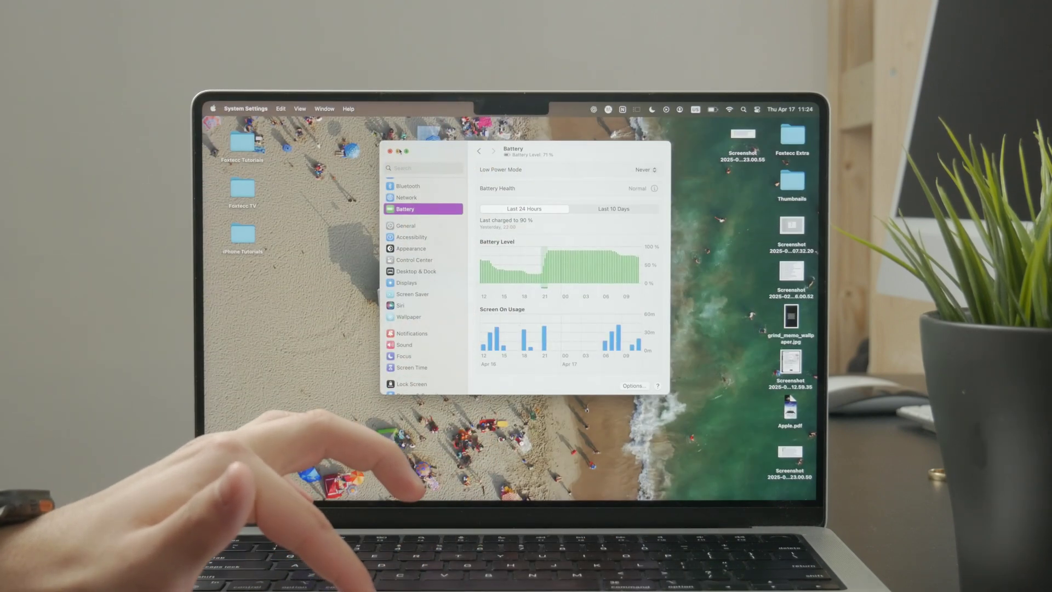
{"action": "key", "text": "super+m"}
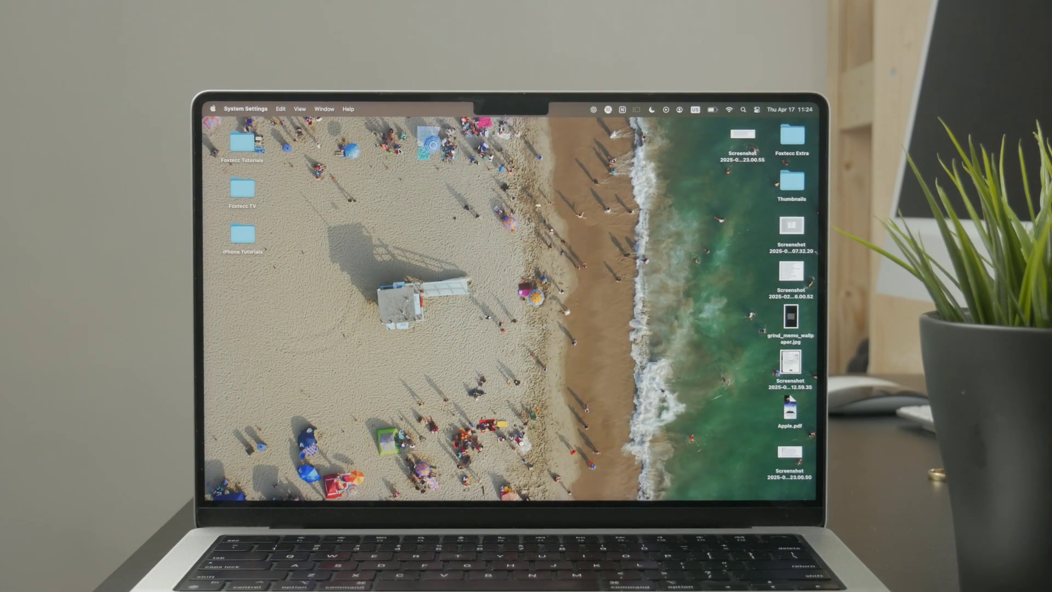